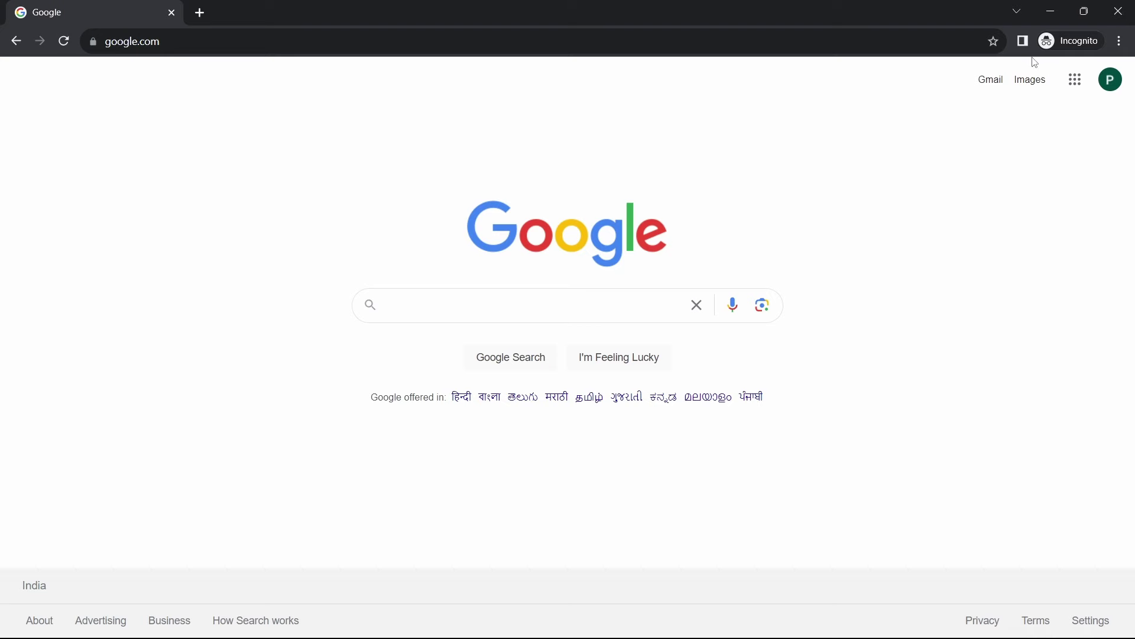
Step: Confirm the signed-in .edu Google account, then search 'canva' and open canva.com
click(1110, 81)
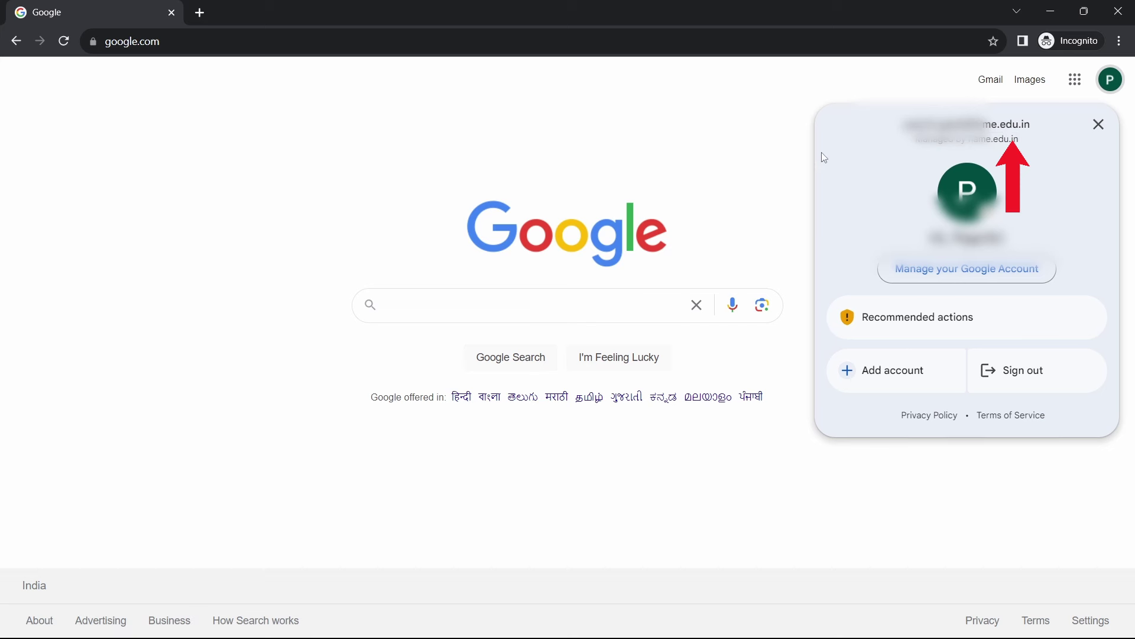
click(783, 166)
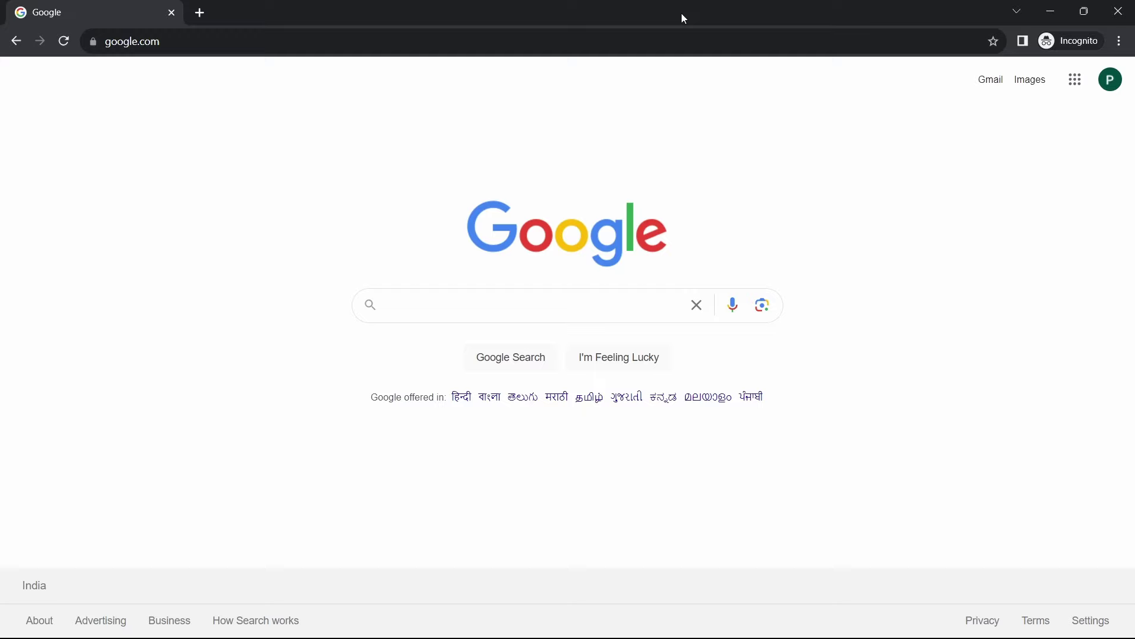
click(643, 48)
text(c)
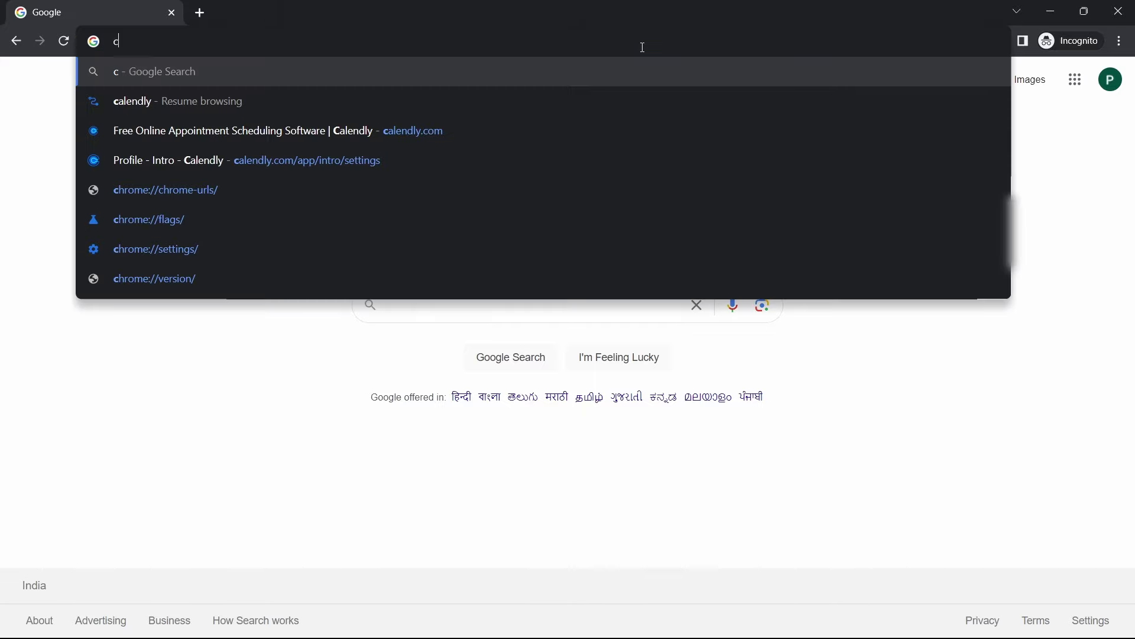
text(anva)
key(Return)
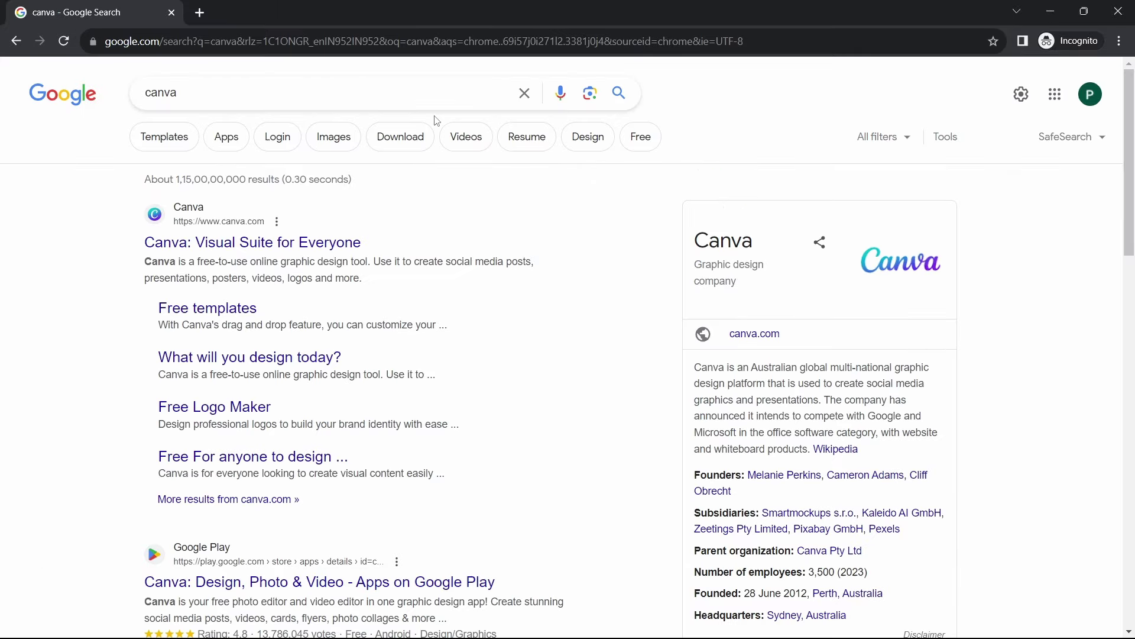
click(287, 239)
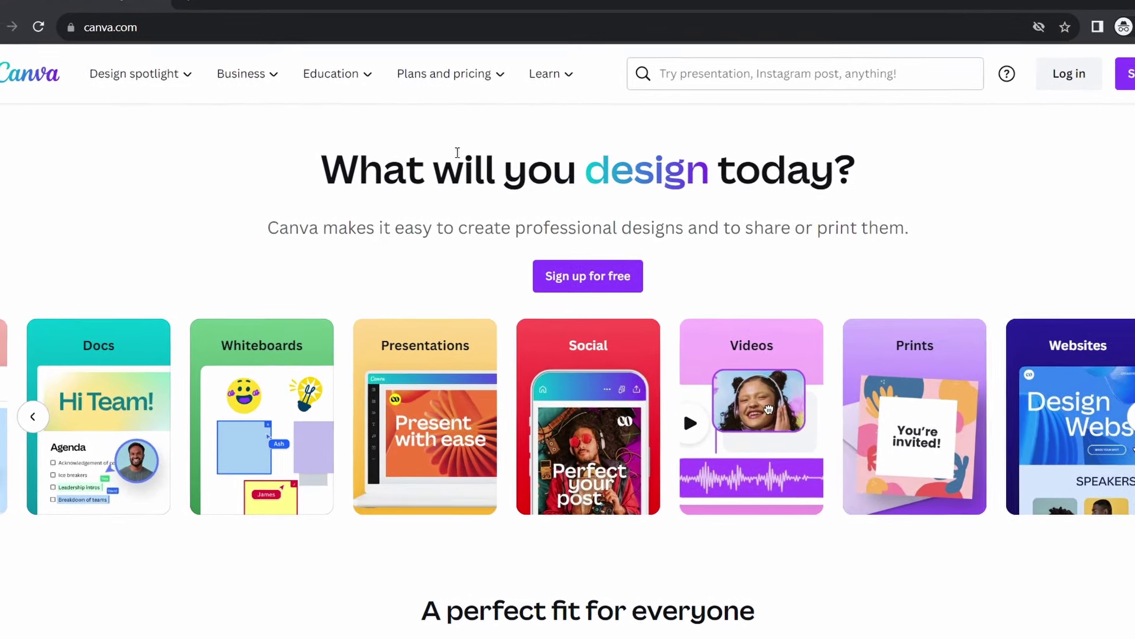
Step: Go to the Teachers and schools page from Canva's Education menu
mouse_move(335, 74)
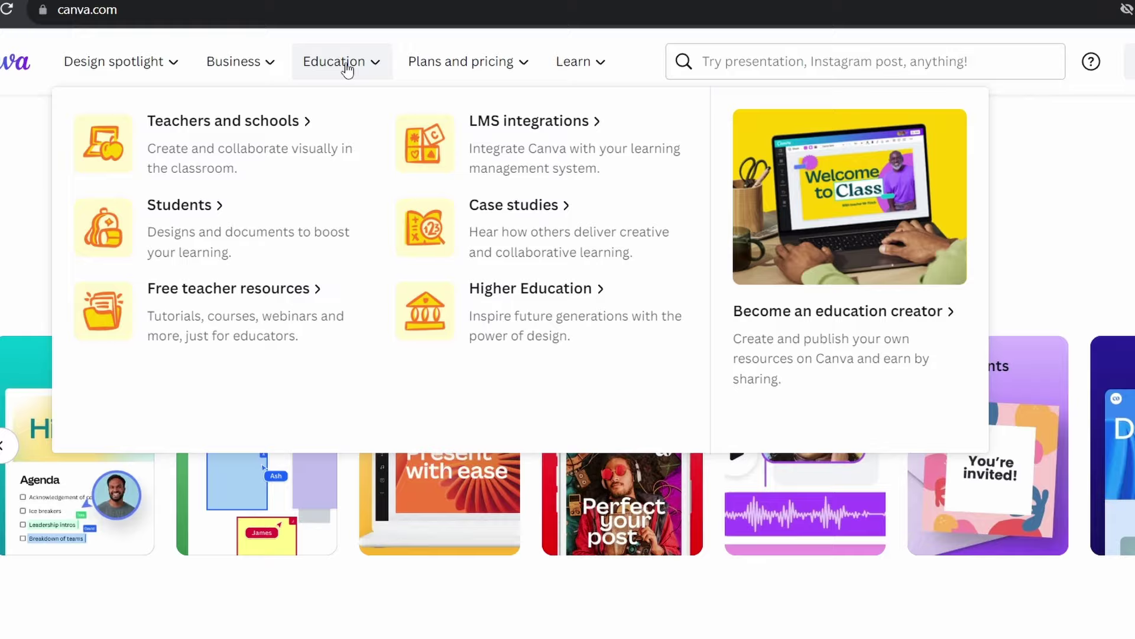
click(348, 66)
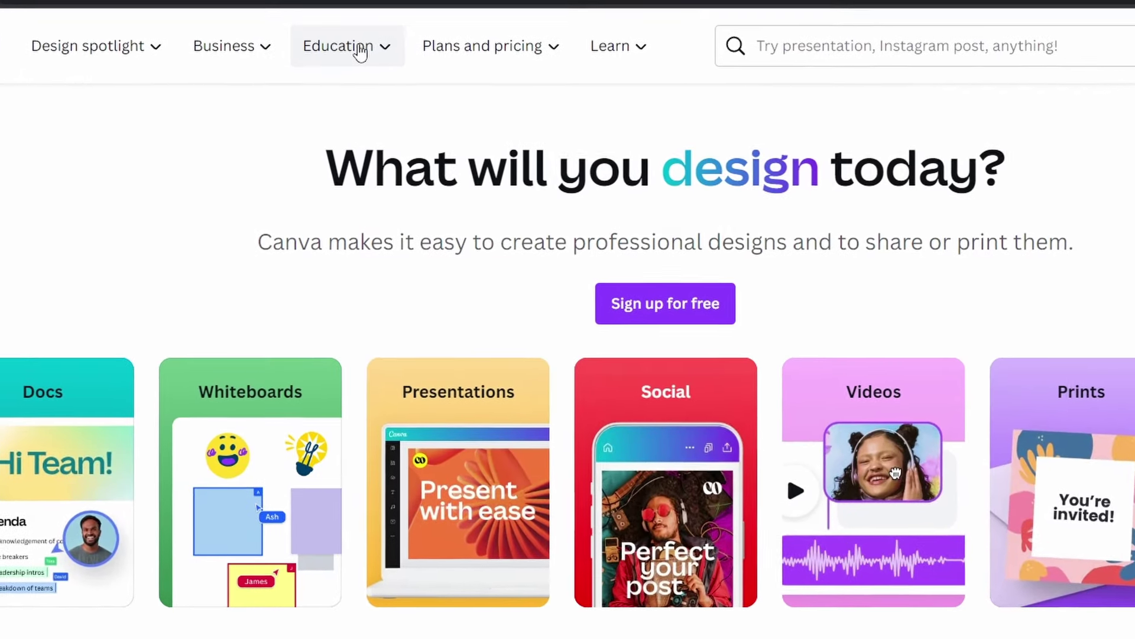
click(358, 49)
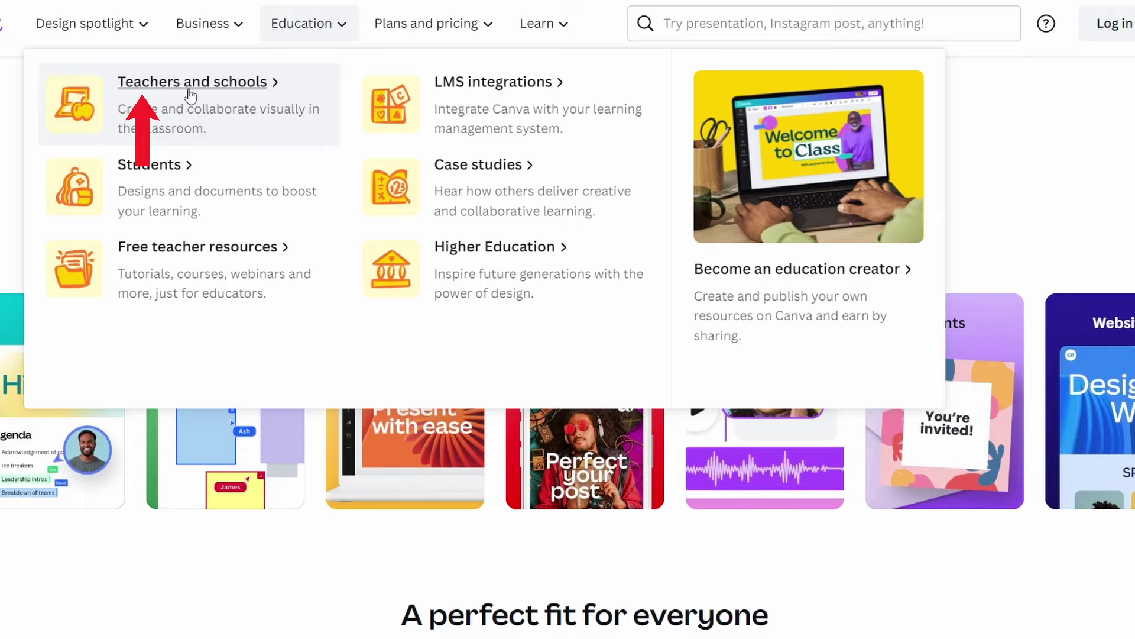
click(190, 95)
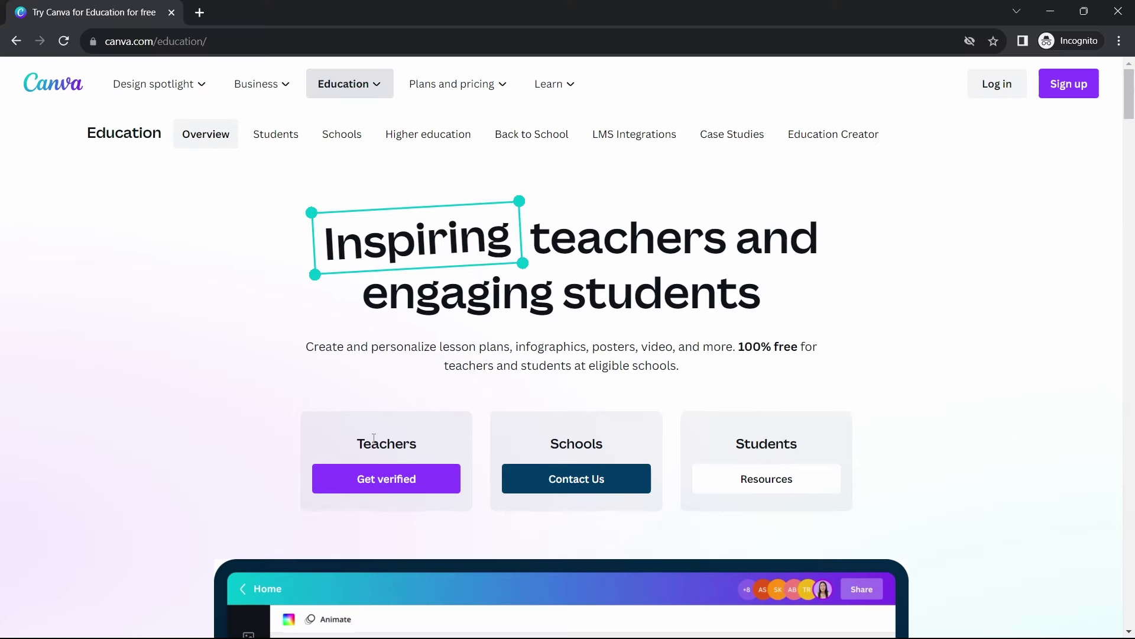
Step: Start teacher verification and sign up with Google using the school .edu account
click(391, 484)
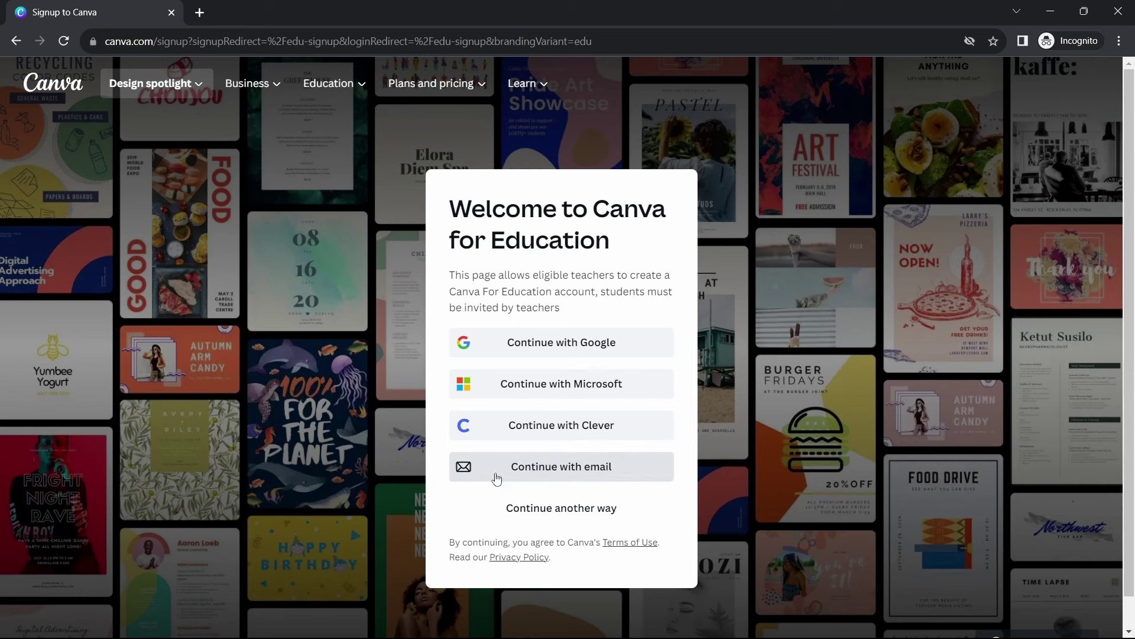
click(591, 353)
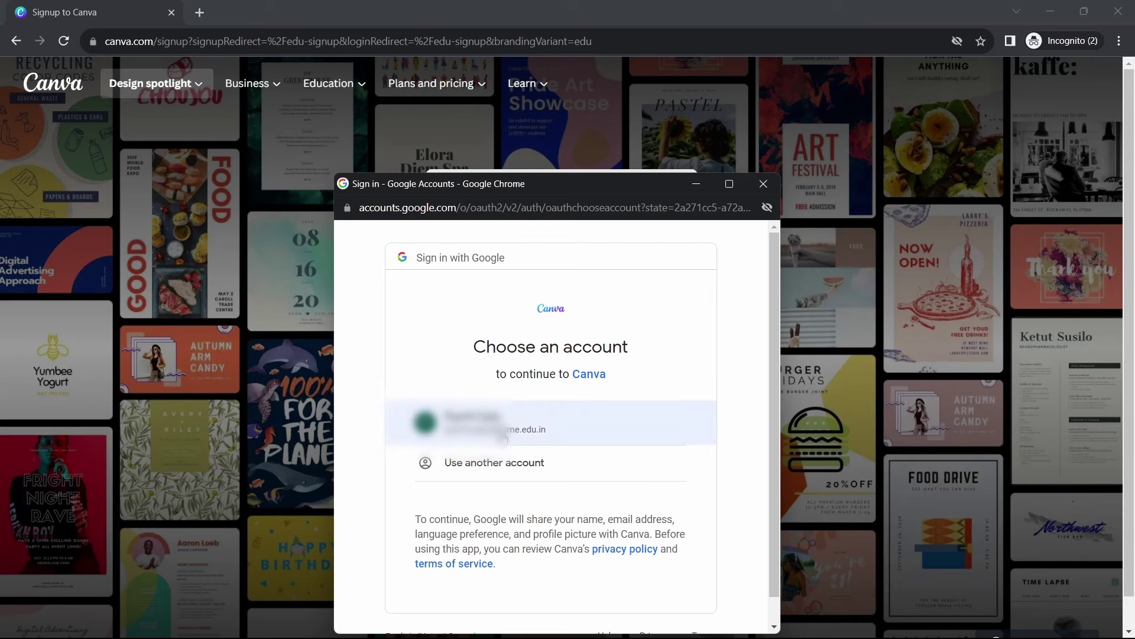
click(539, 434)
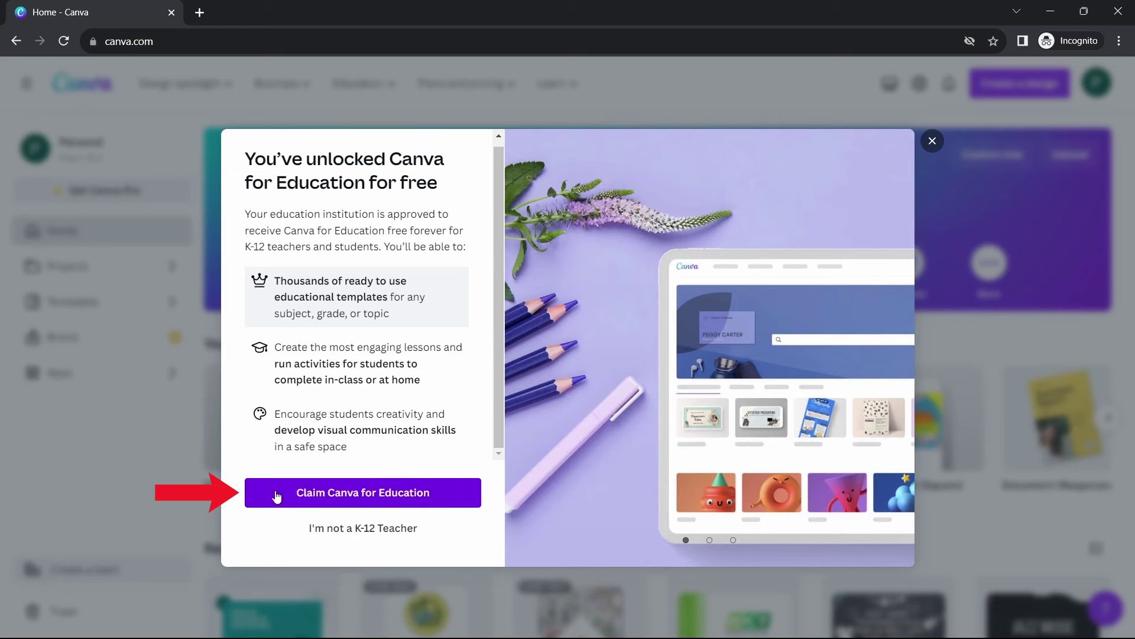
Step: Claim Canva for Education, declining to join an existing school team
click(364, 492)
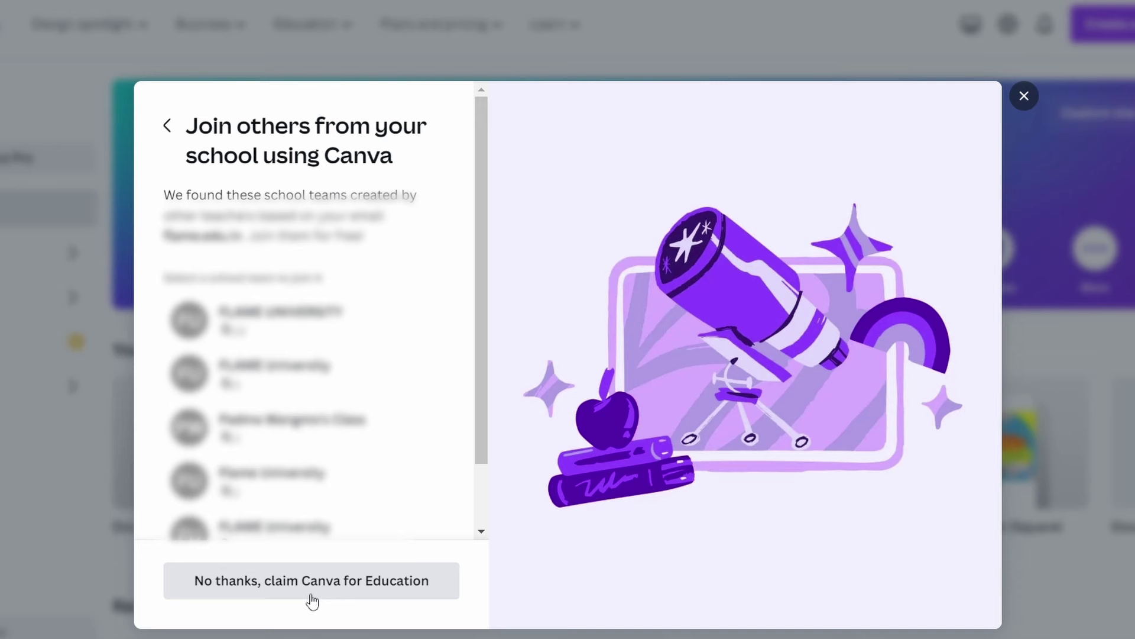
click(253, 591)
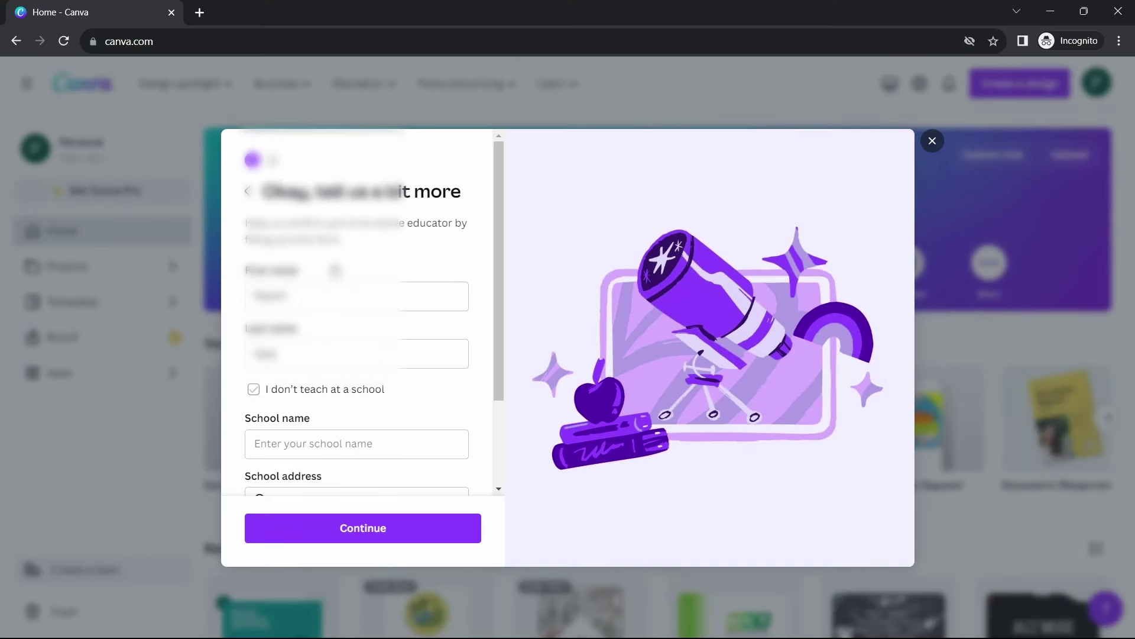
scroll(337, 396, down, 2)
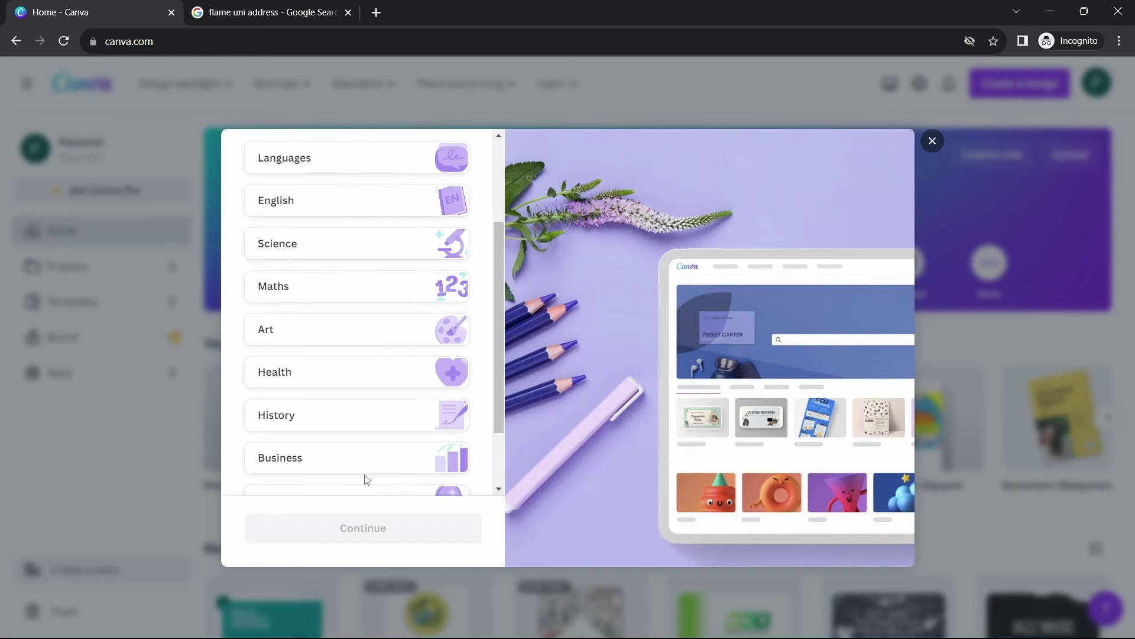
Step: Choose Computing as the subject taught
scroll(355, 355, up, 3)
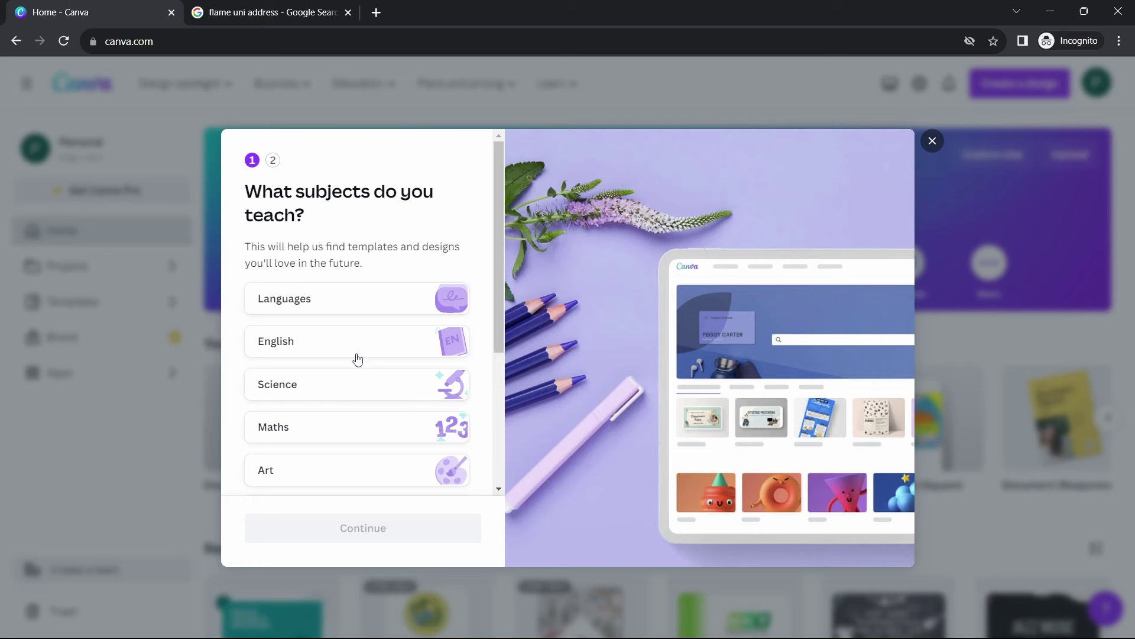
scroll(357, 359, down, 4)
scroll(349, 388, up, 1)
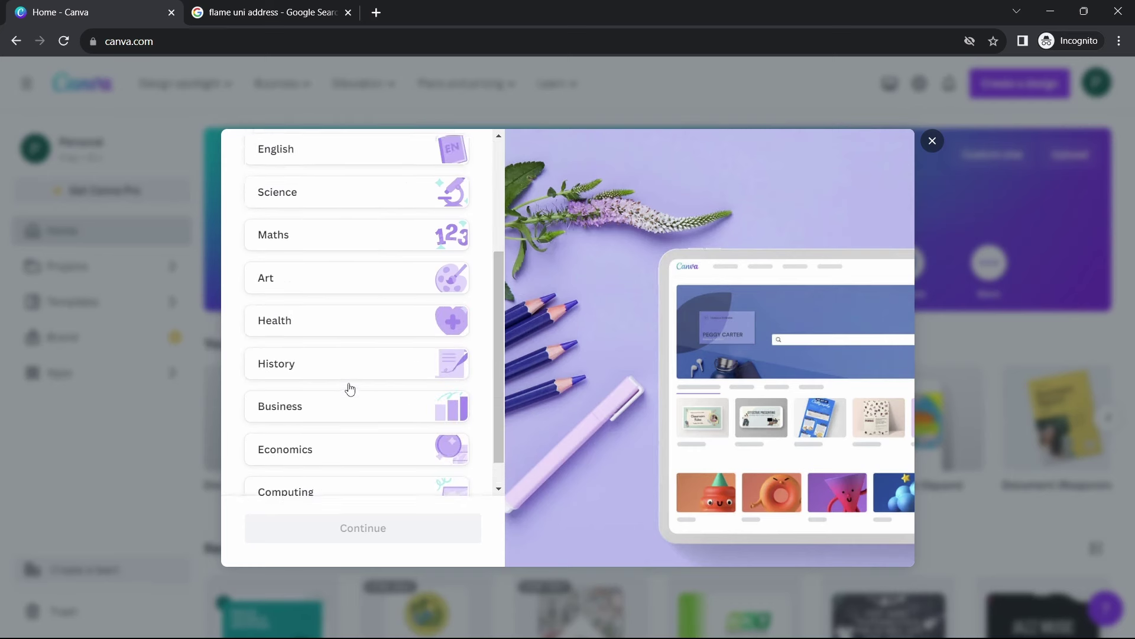
scroll(350, 388, down, 1)
click(331, 458)
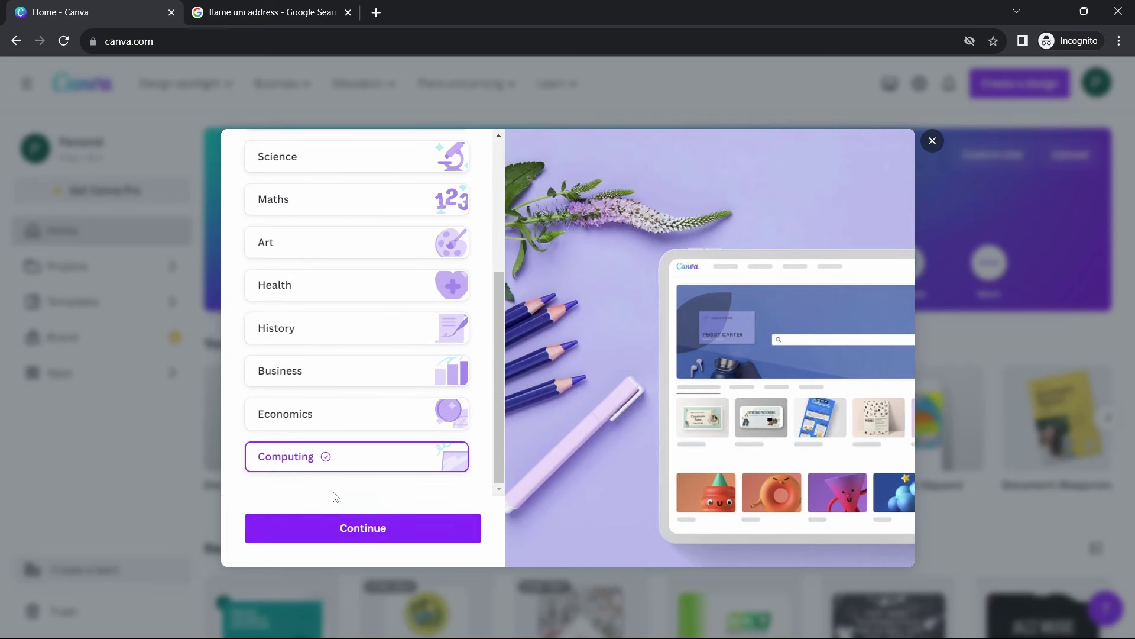
click(339, 533)
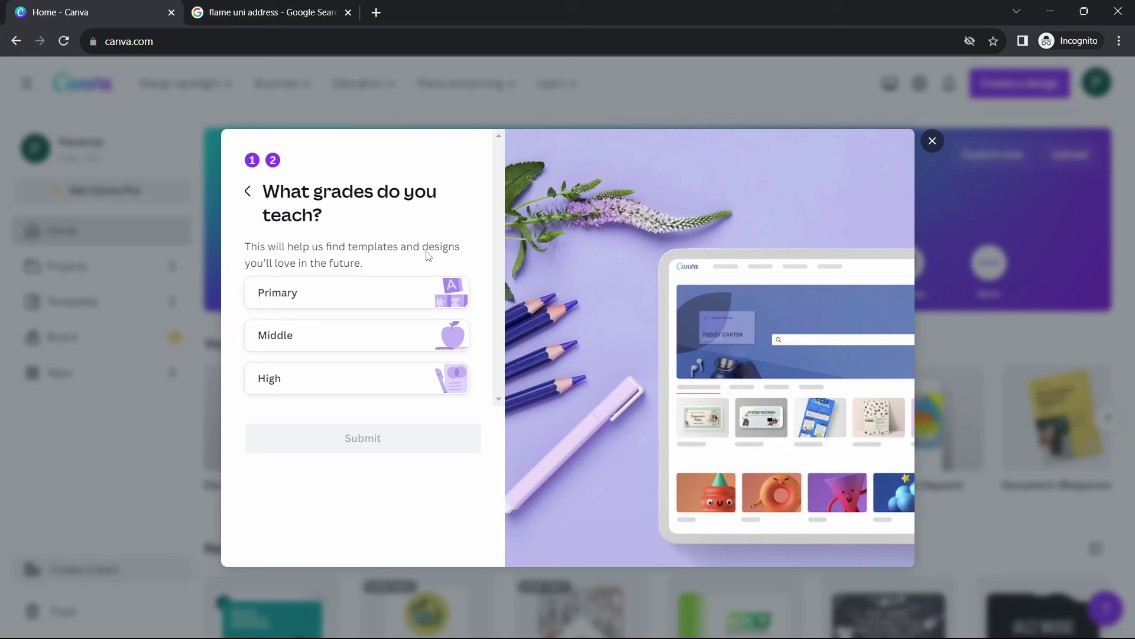
Step: Set the grade level to Middle, grade 7, and submit the teaching details
click(325, 339)
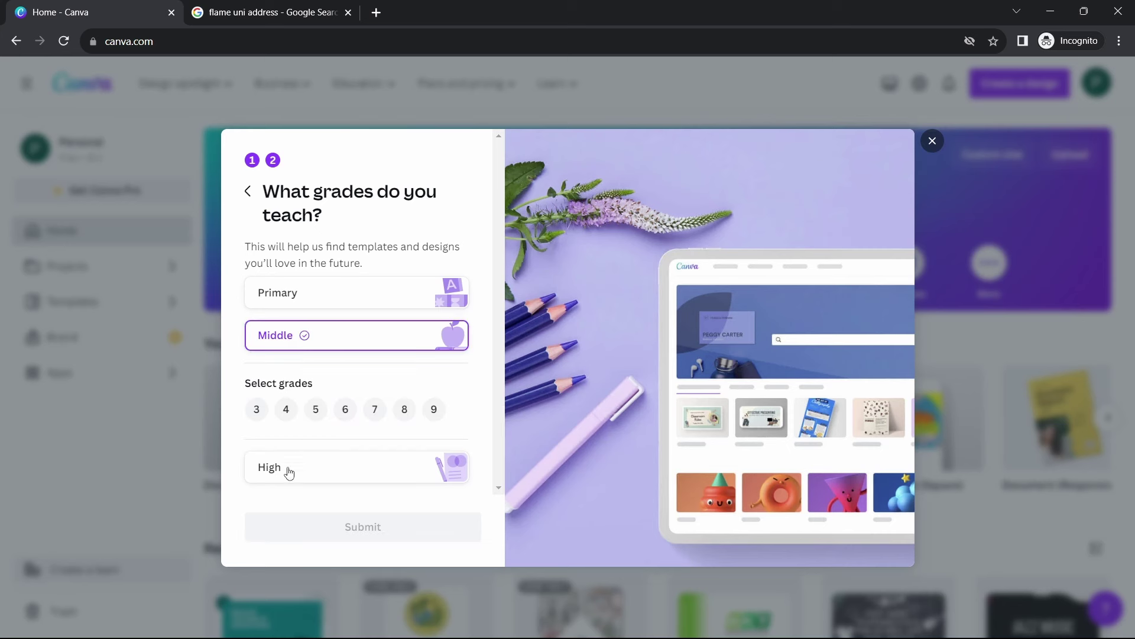
click(373, 412)
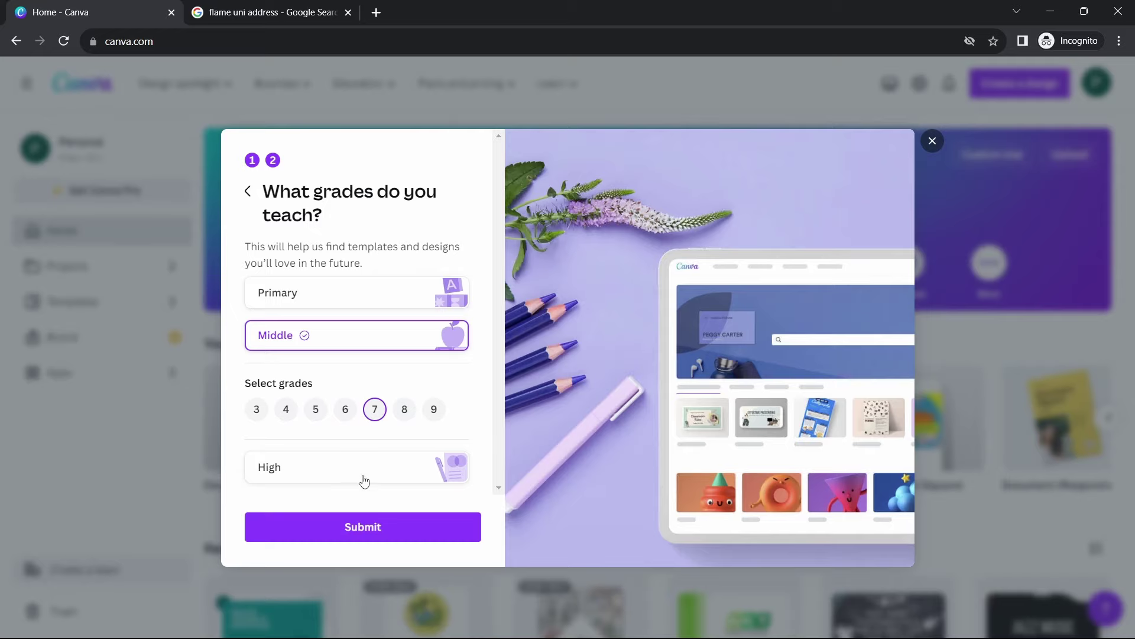
click(353, 525)
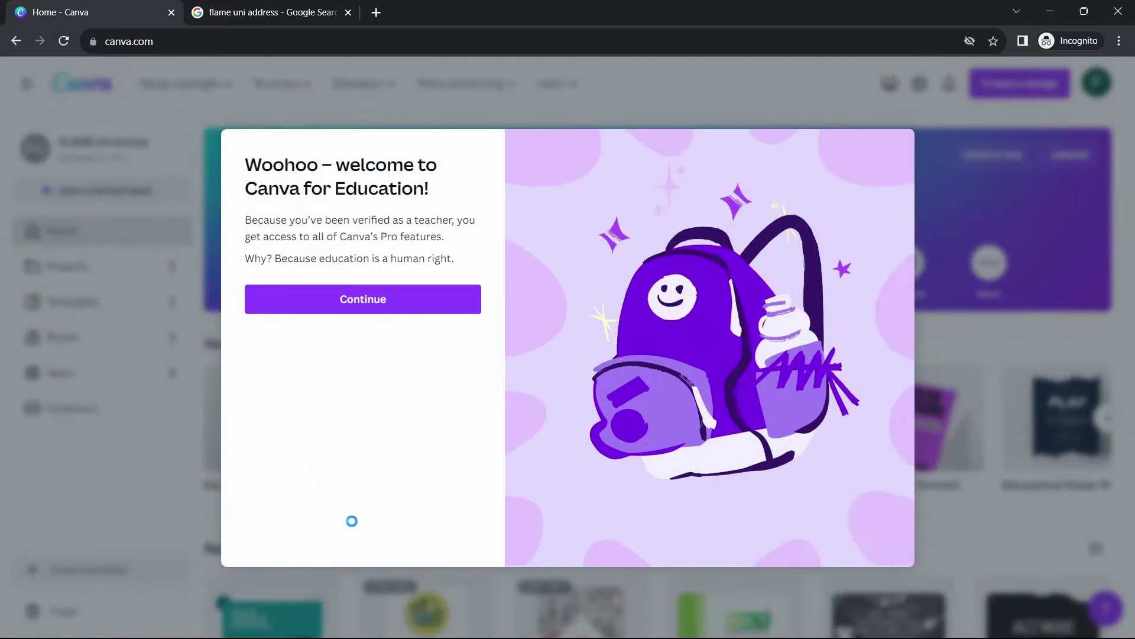
Step: Continue past the Canva for Education welcome and skip the school team setup
right_click(338, 304)
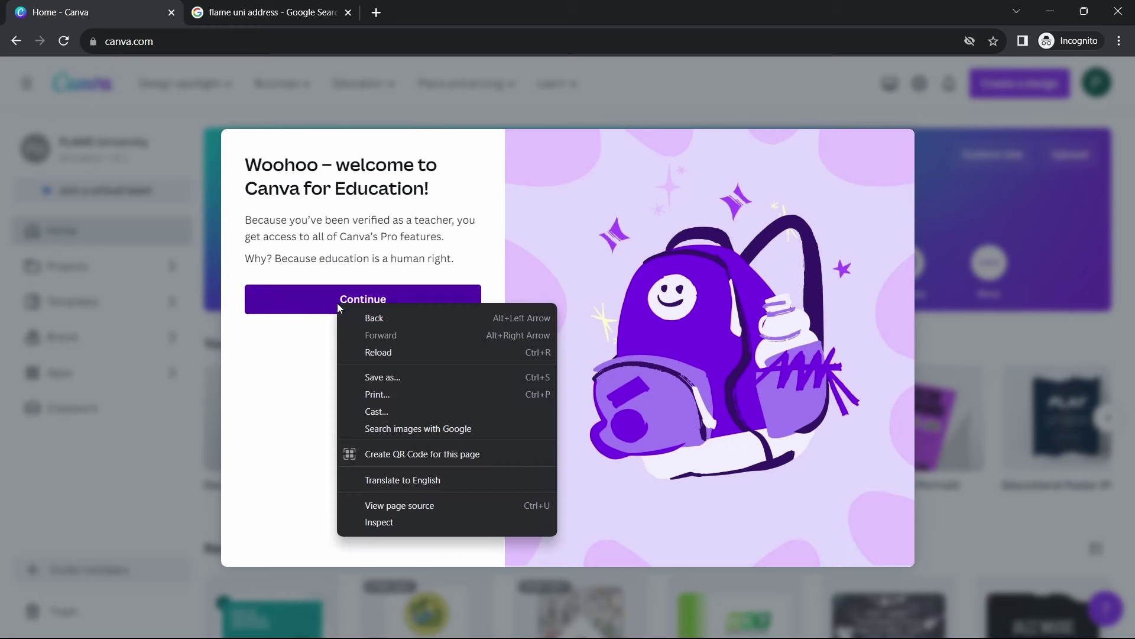
click(337, 303)
click(331, 300)
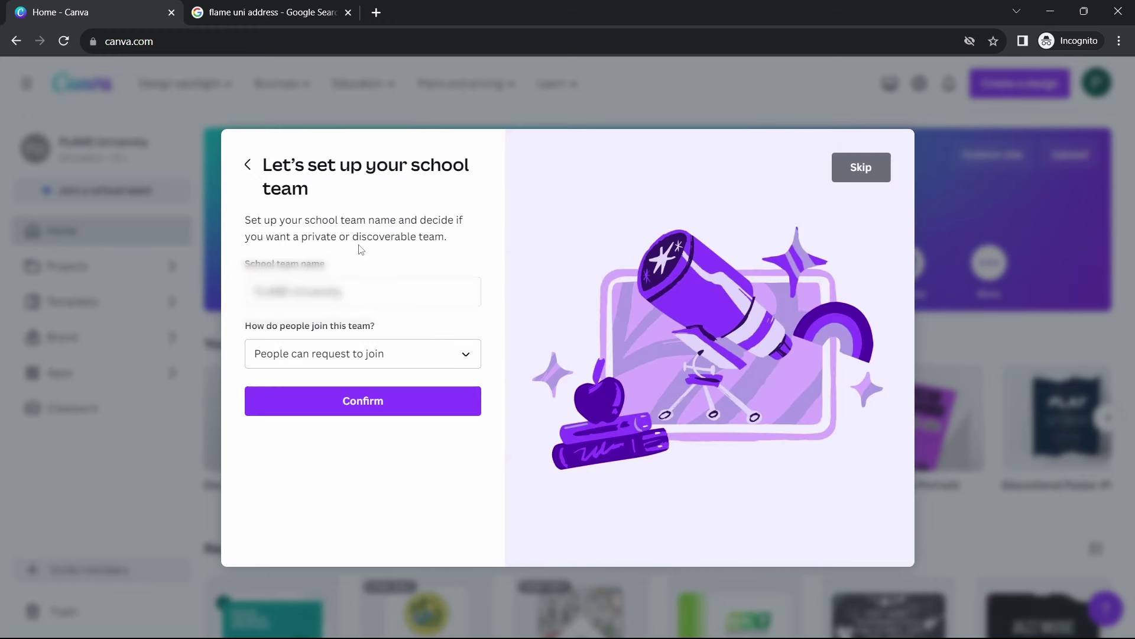
click(858, 168)
Step: Close the final onboarding dialog with Esc to reveal the home dashboard
key(Escape)
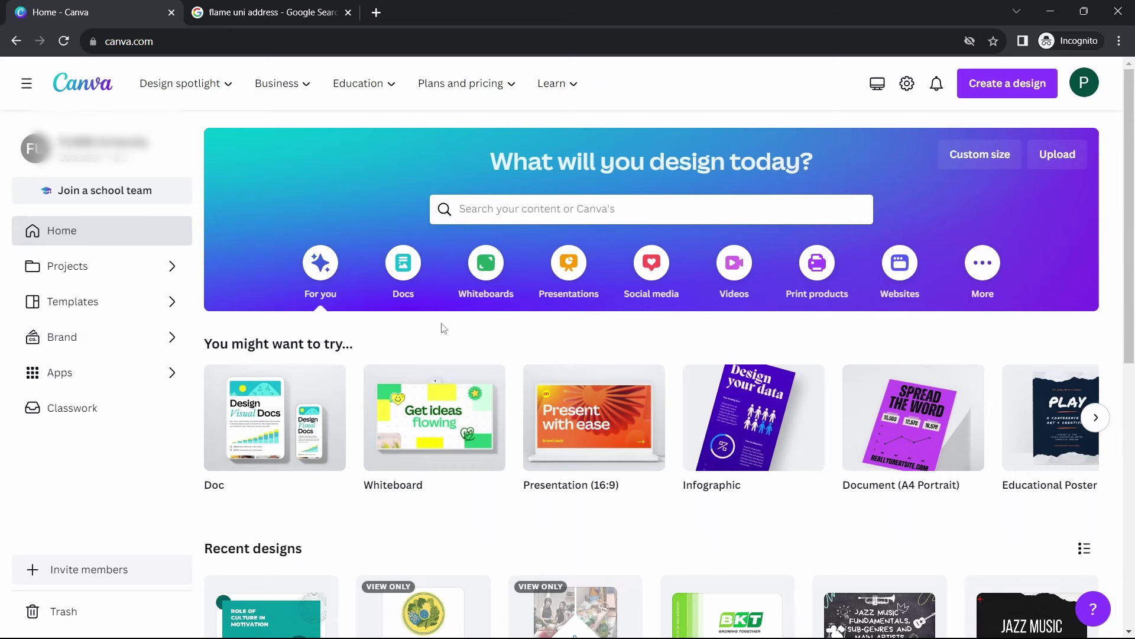